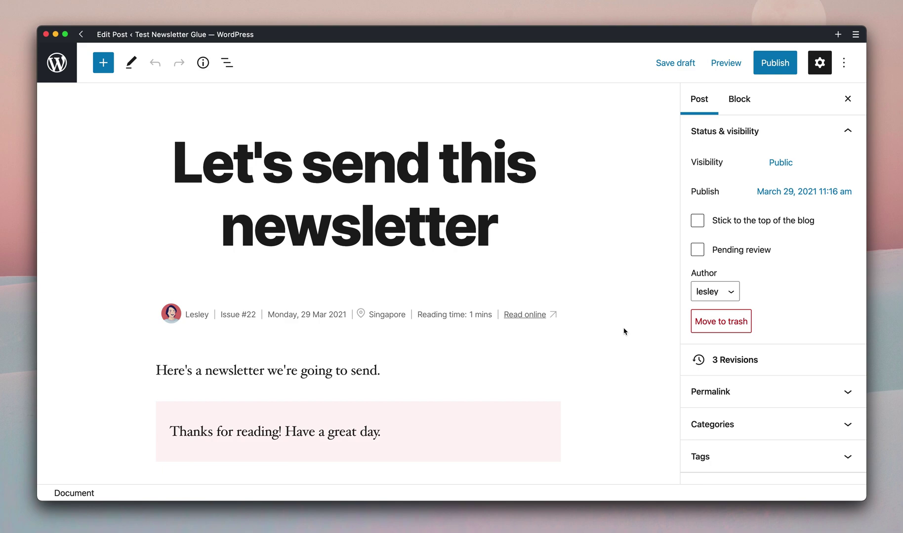
Step: Scroll to the Newsletter Glue panel and check which subscriber segments are available
{"action": "scroll", "coordinate": [624, 332], "scroll_direction": "down", "scroll_amount": 5}
{"action": "scroll", "coordinate": [623, 332], "scroll_direction": "down", "scroll_amount": 5}
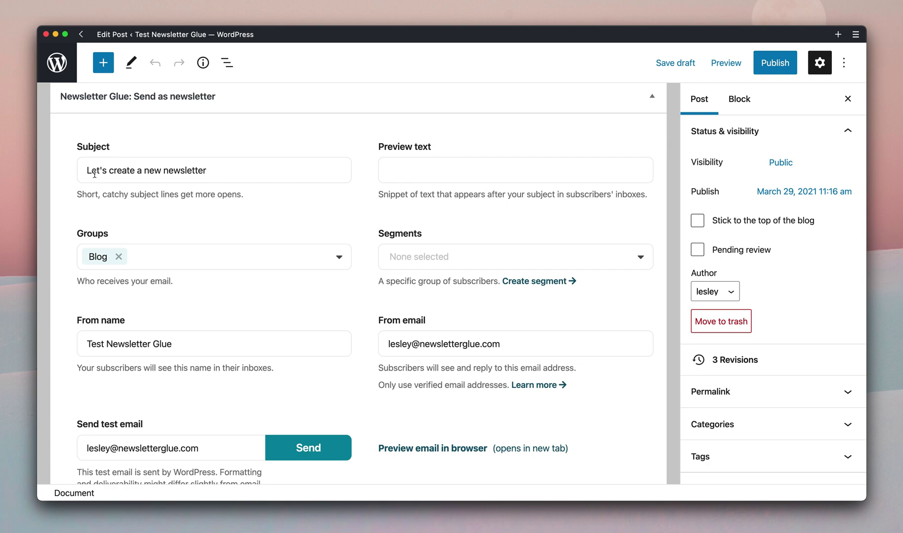
{"action": "scroll", "coordinate": [94, 174], "scroll_direction": "up", "scroll_amount": 15}
{"action": "scroll", "coordinate": [161, 259], "scroll_direction": "down", "scroll_amount": 15}
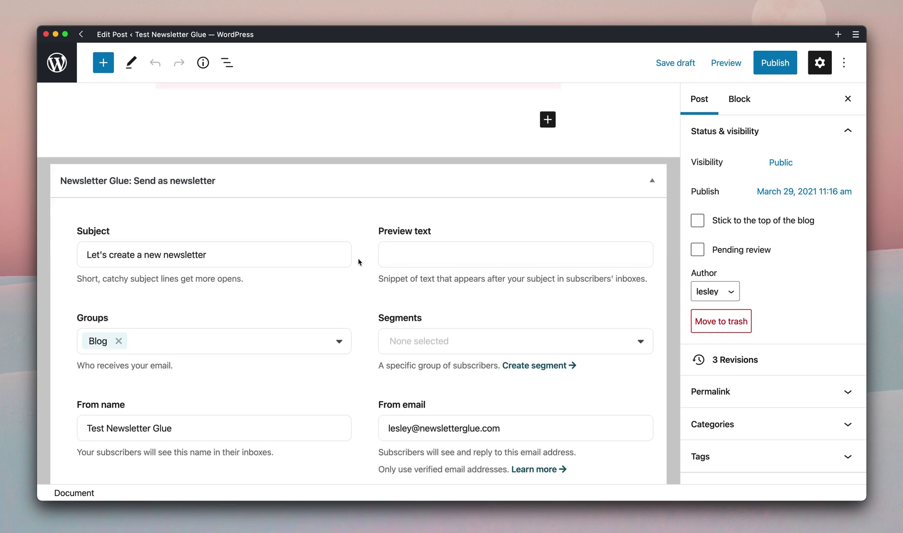
{"action": "scroll", "coordinate": [359, 259], "scroll_direction": "down", "scroll_amount": 5}
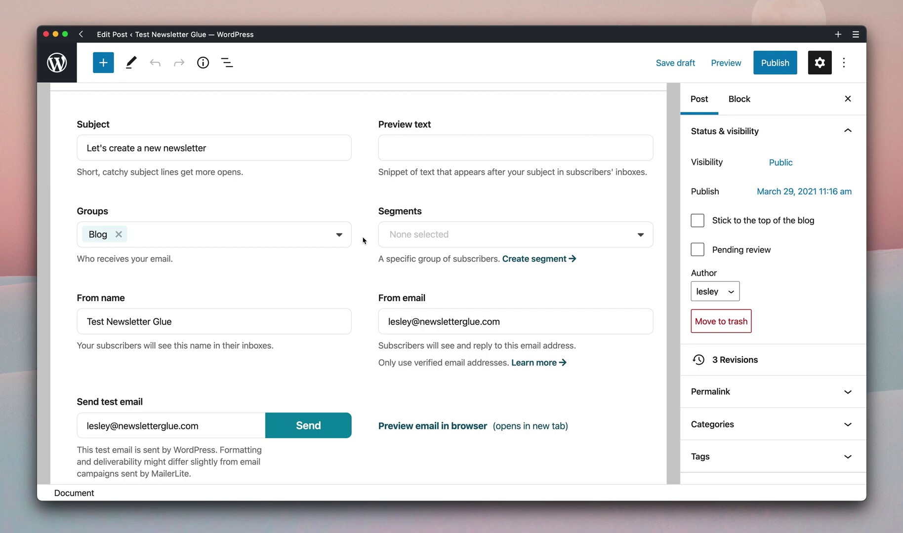
{"action": "left_click", "coordinate": [420, 241]}
{"action": "scroll", "coordinate": [388, 280], "scroll_direction": "down", "scroll_amount": 2}
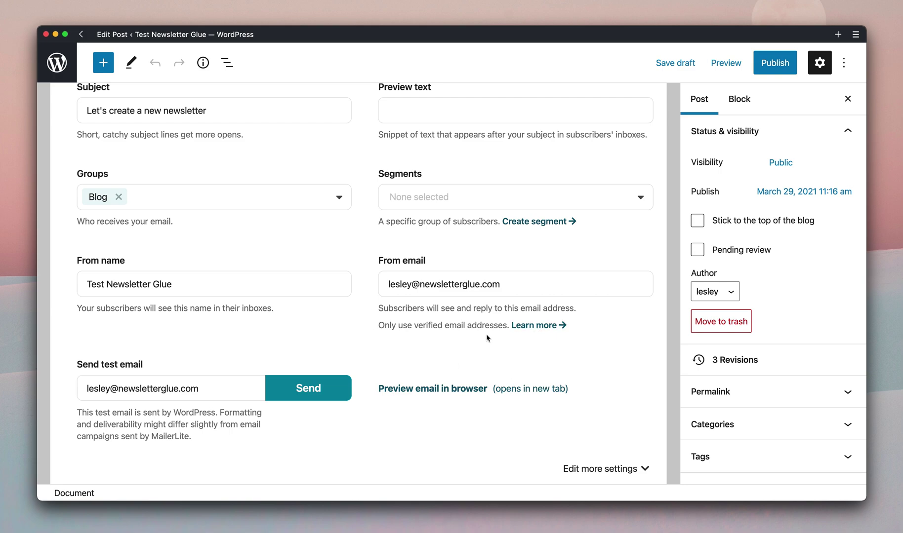
{"action": "scroll", "coordinate": [486, 339], "scroll_direction": "down", "scroll_amount": 3}
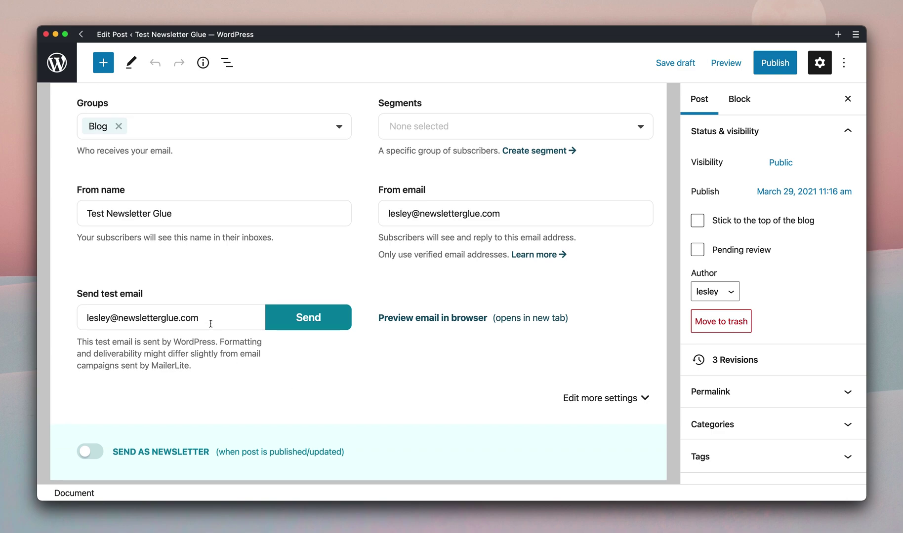
Step: Preview the email in a new tab and expand more settings, leaving sending on Send now
{"action": "left_click", "coordinate": [423, 321]}
{"action": "scroll", "coordinate": [596, 375], "scroll_direction": "down", "scroll_amount": 2}
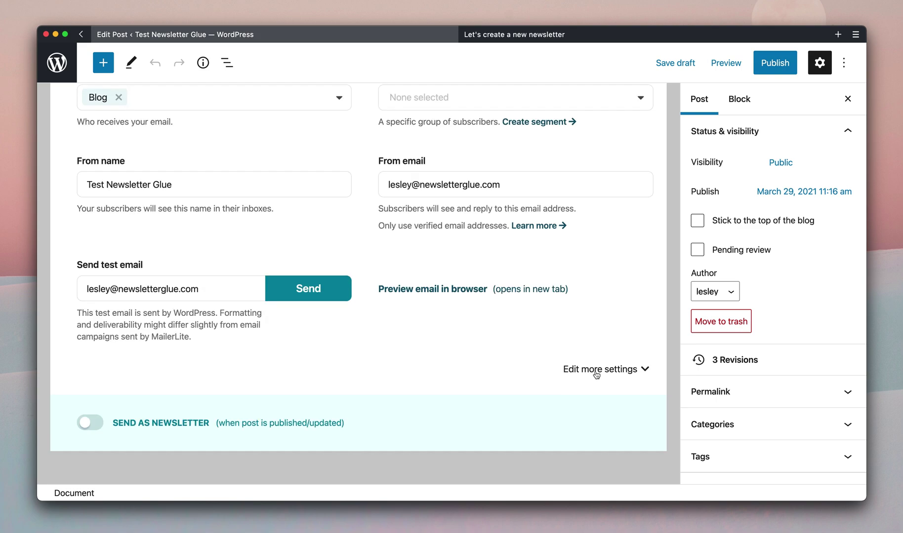
{"action": "left_click", "coordinate": [597, 370]}
{"action": "scroll", "coordinate": [596, 375], "scroll_direction": "down", "scroll_amount": 5}
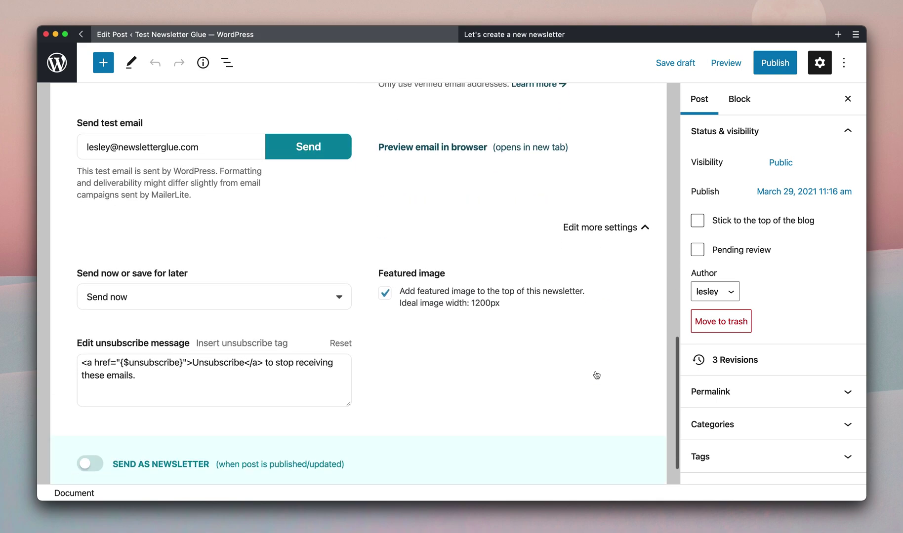
{"action": "scroll", "coordinate": [597, 376], "scroll_direction": "down", "scroll_amount": 1}
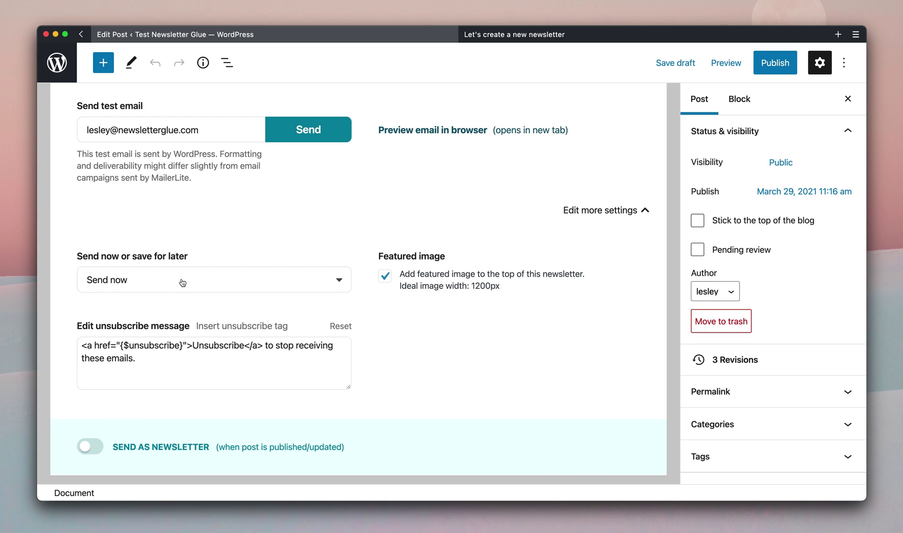
{"action": "left_click", "coordinate": [182, 282]}
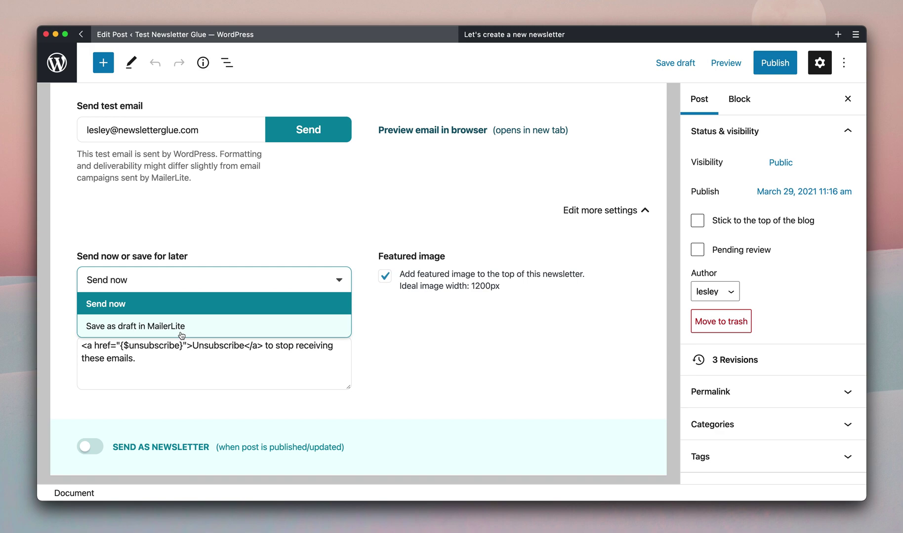
{"action": "left_click", "coordinate": [397, 327]}
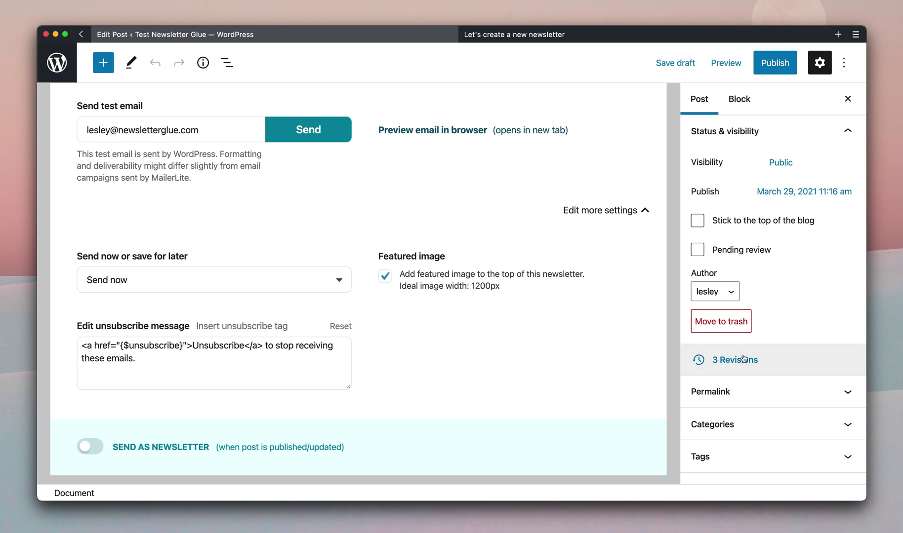
Step: Open the Featured image options and close the media library without choosing an image
{"action": "scroll", "coordinate": [744, 358], "scroll_direction": "down", "scroll_amount": 3}
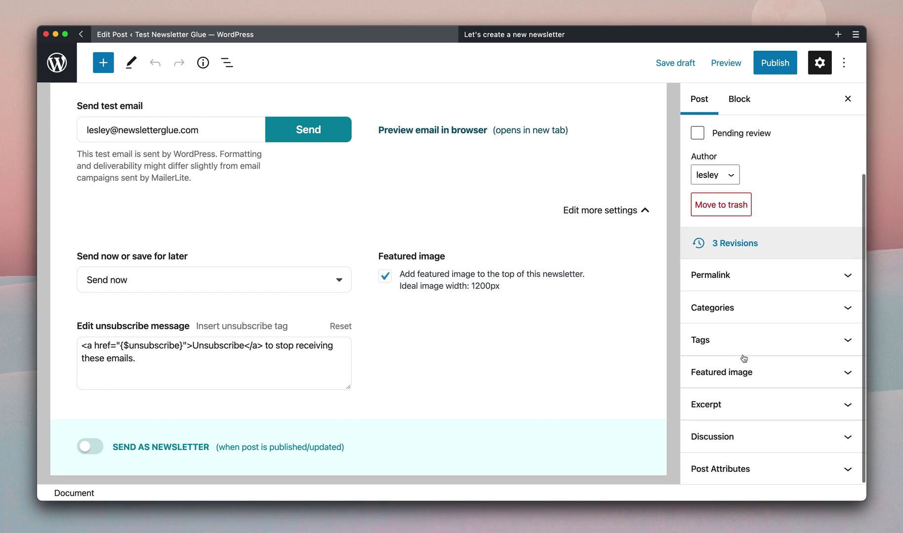
{"action": "left_click", "coordinate": [775, 378]}
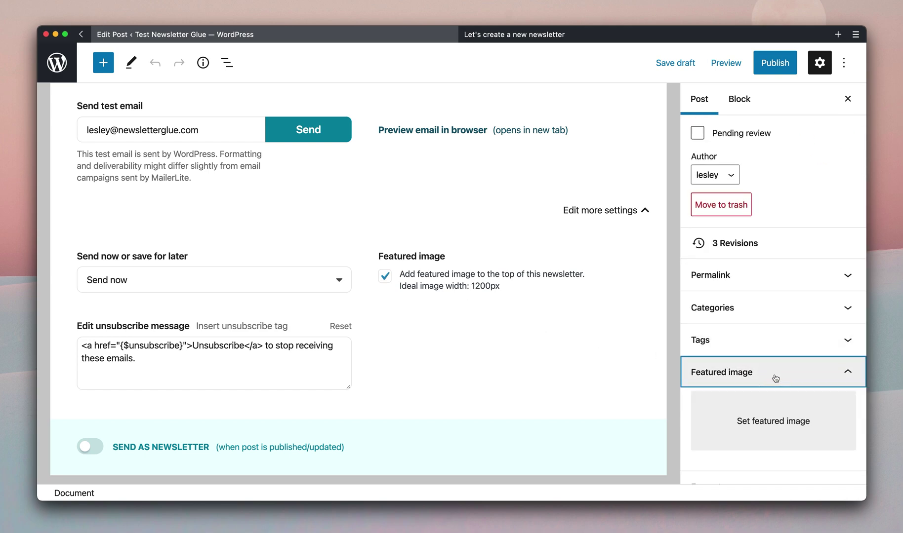
{"action": "left_click", "coordinate": [783, 431]}
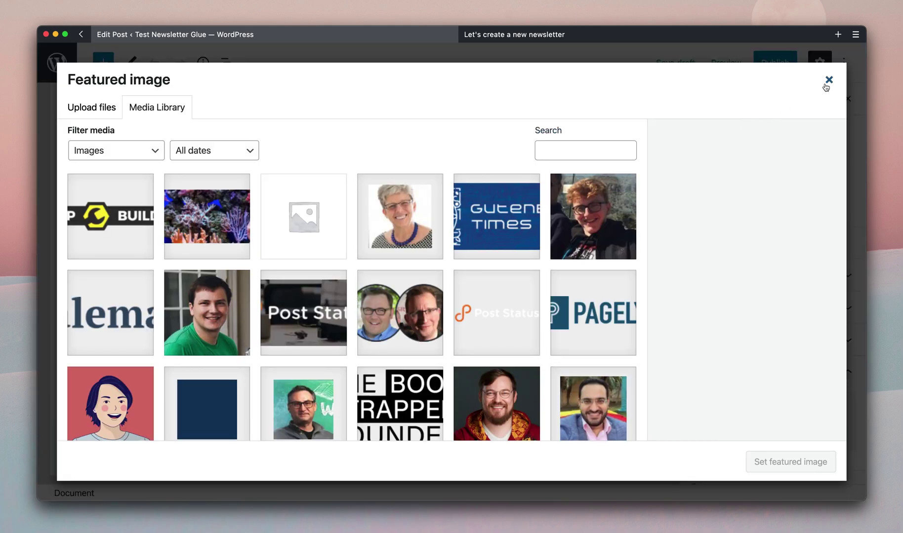
{"action": "left_click", "coordinate": [828, 81]}
{"action": "scroll", "coordinate": [519, 335], "scroll_direction": "down", "scroll_amount": 2}
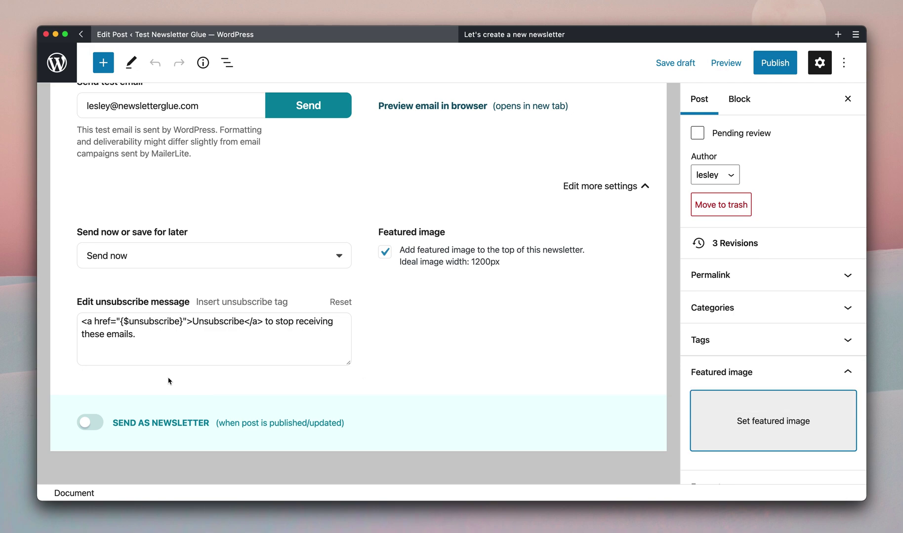
{"action": "left_click", "coordinate": [96, 427]}
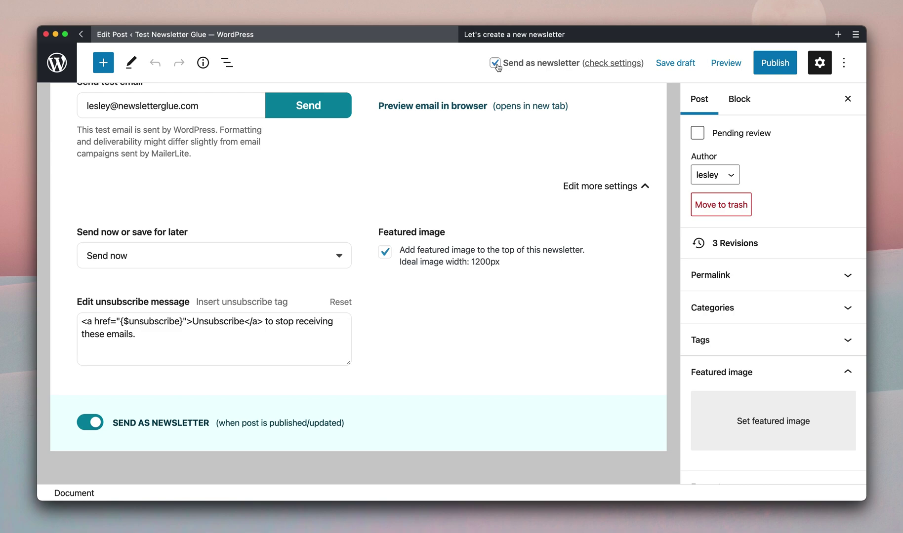
{"action": "left_click", "coordinate": [495, 64]}
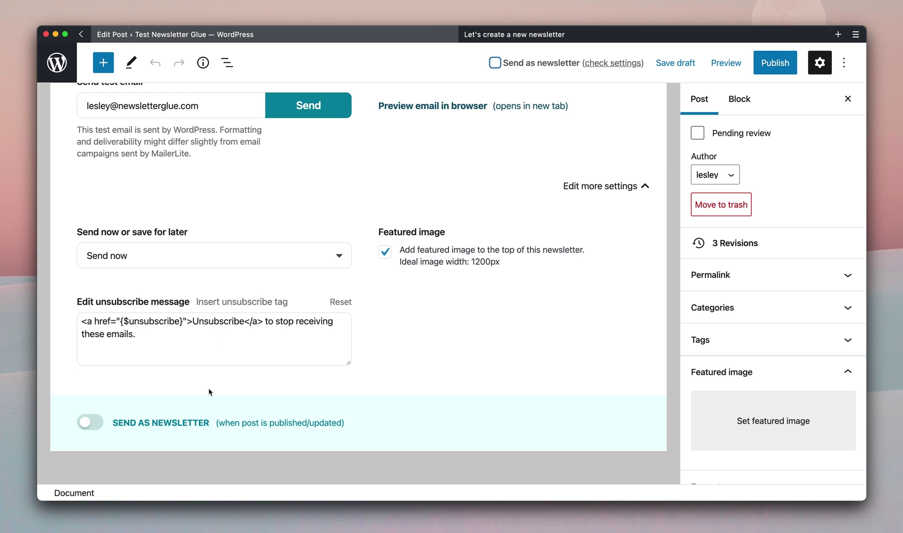
Step: Append "Making changes." to the intro paragraph and tick Send as newsletter
{"action": "scroll", "coordinate": [208, 393], "scroll_direction": "up", "scroll_amount": 8}
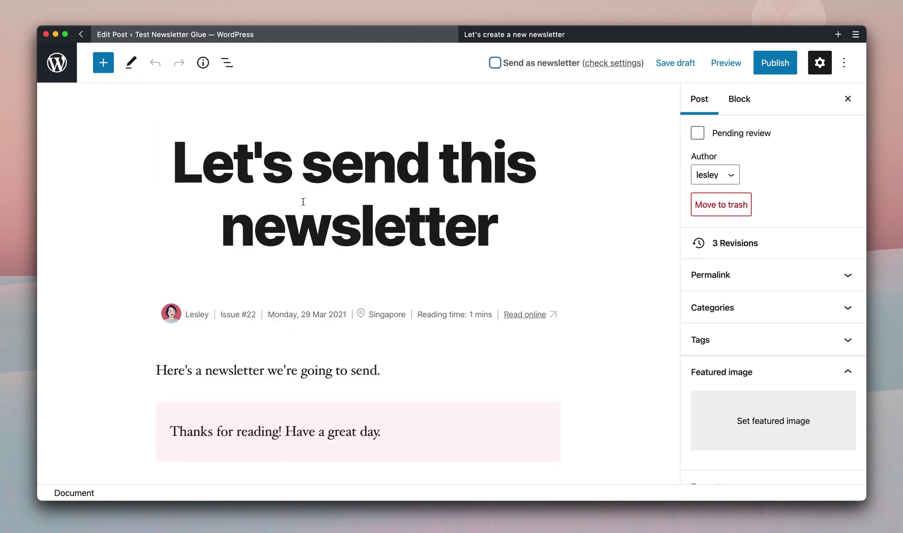
{"action": "left_click", "coordinate": [409, 370]}
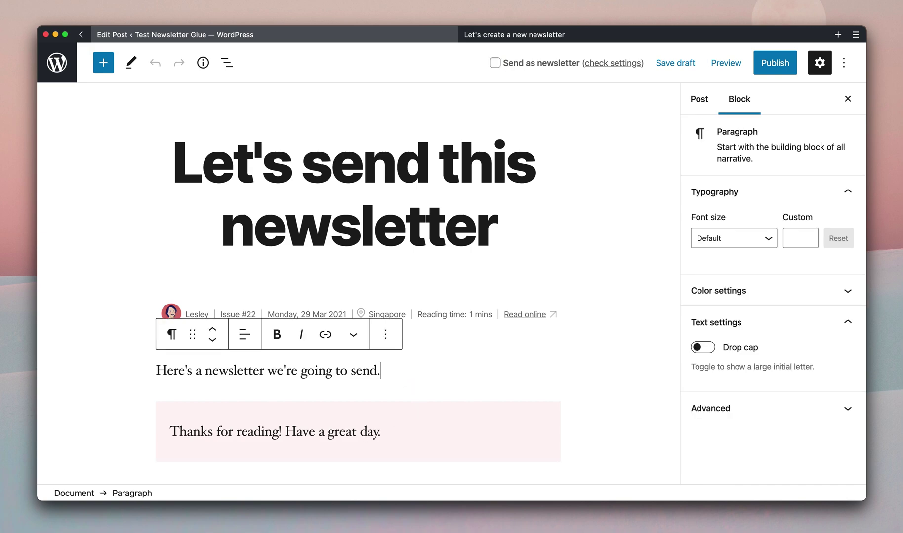
{"action": "type", "text": "Making change"}
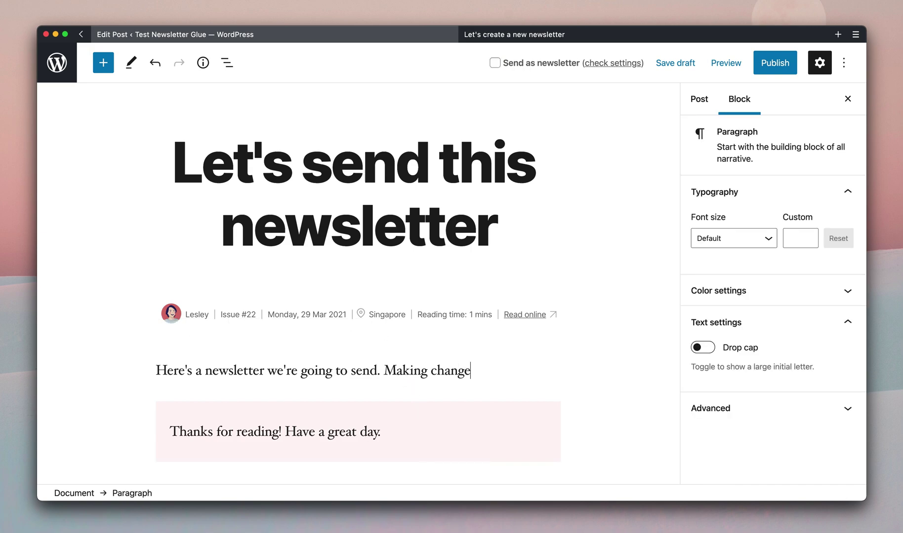
{"action": "type", "text": "s."}
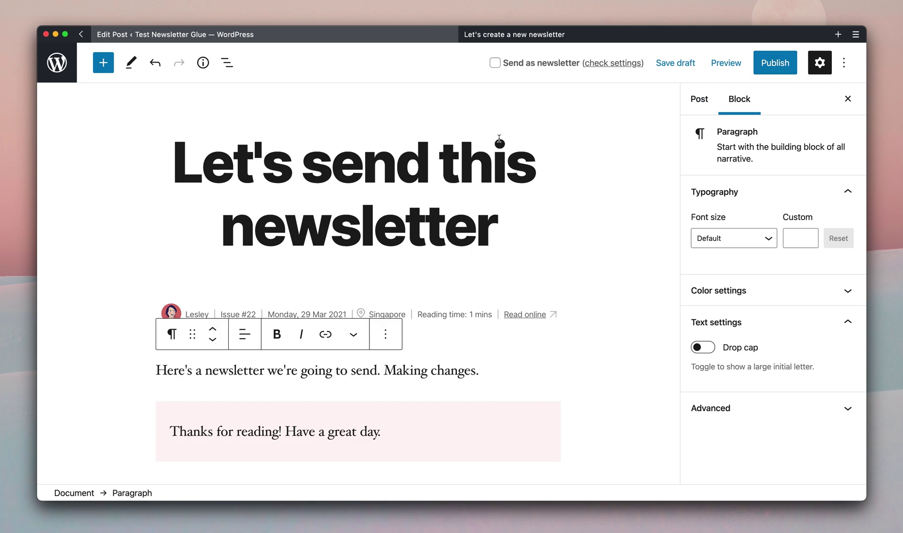
{"action": "left_click", "coordinate": [495, 64]}
Step: Publish the post and confirm in the pre-publish panel to send the newsletter
{"action": "scroll", "coordinate": [491, 186], "scroll_direction": "down", "scroll_amount": 10}
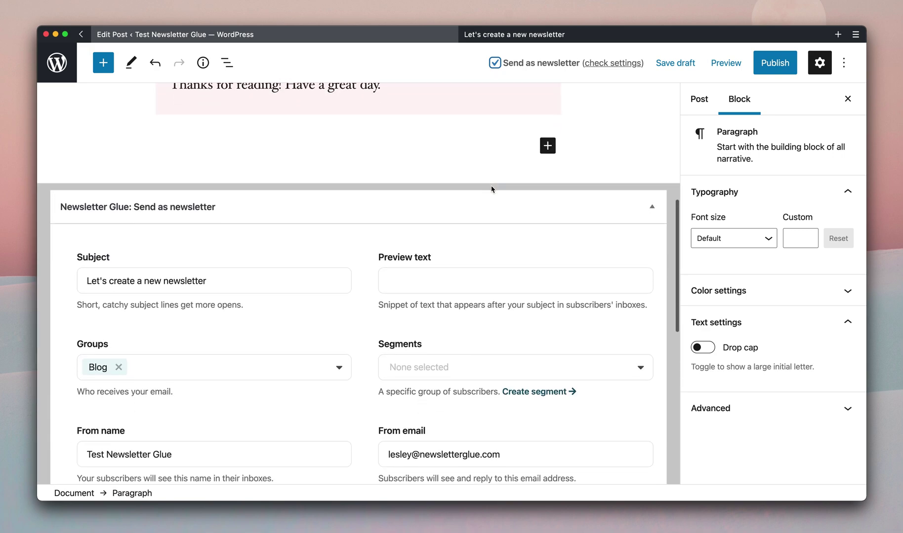
{"action": "scroll", "coordinate": [491, 189], "scroll_direction": "down", "scroll_amount": 7}
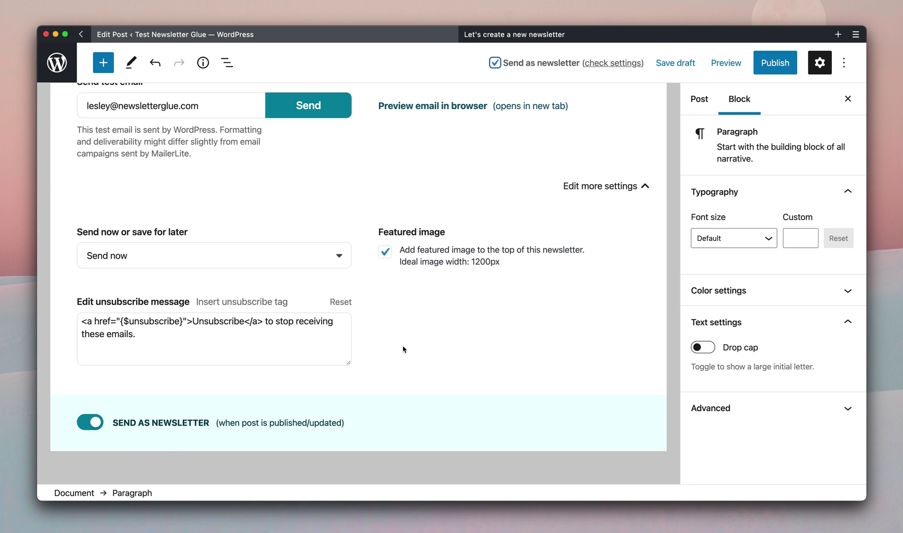
{"action": "left_click", "coordinate": [766, 72]}
{"action": "left_click", "coordinate": [757, 67]}
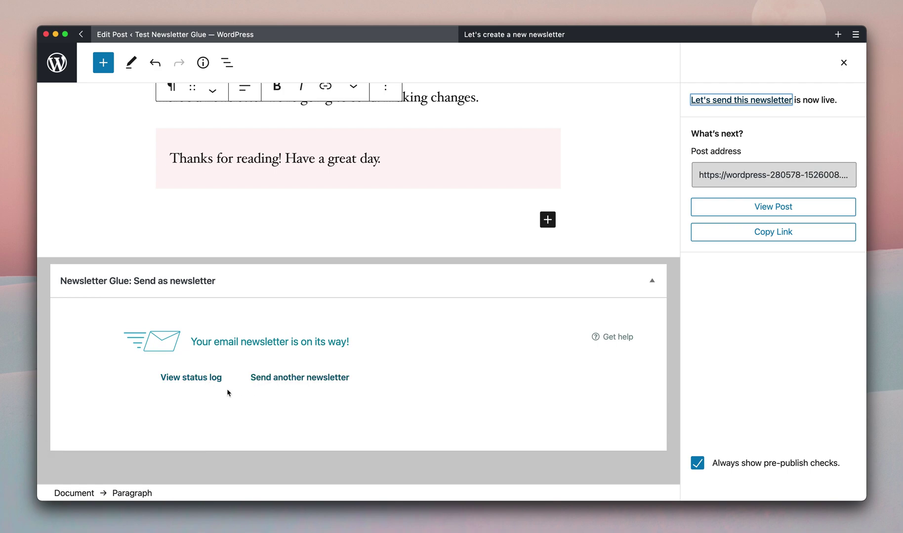
{"action": "left_click", "coordinate": [208, 379]}
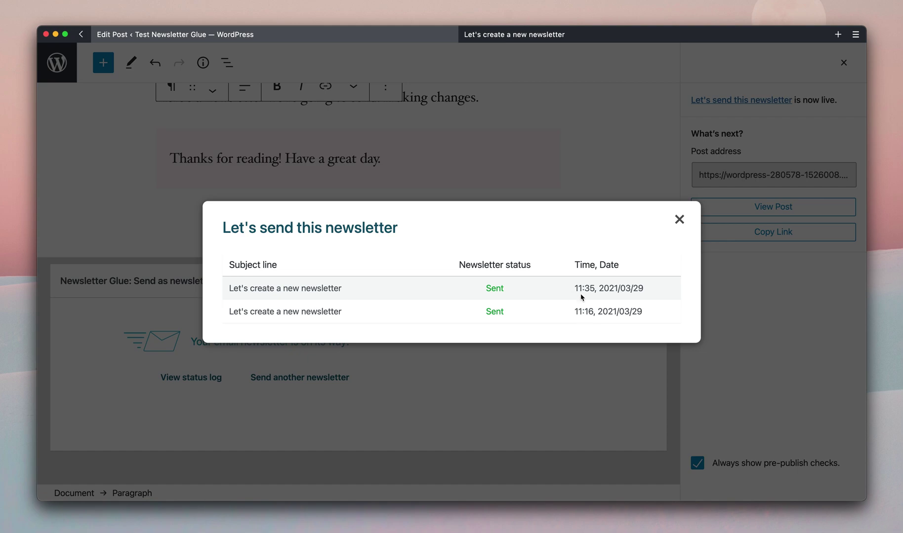
{"action": "left_click", "coordinate": [679, 220]}
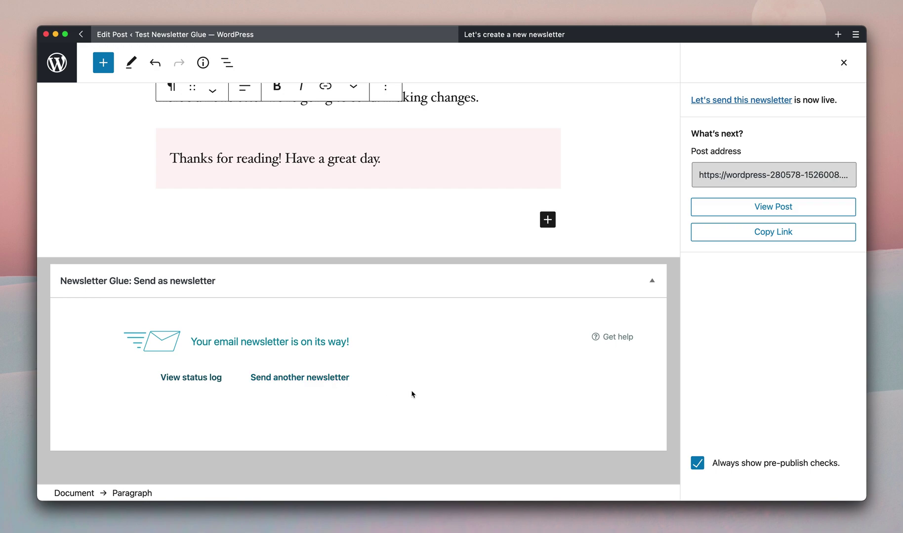
Step: Insert an NG: Callout card reading "Secret subscriber deal: 70% off using HELLOSUBS coupon code"
{"action": "scroll", "coordinate": [413, 393], "scroll_direction": "up", "scroll_amount": 5}
{"action": "left_click", "coordinate": [490, 261]}
{"action": "key", "text": "Return"}
{"action": "type", "text": "/call"}
{"action": "key", "text": "Return"}
{"action": "left_click", "coordinate": [336, 390]}
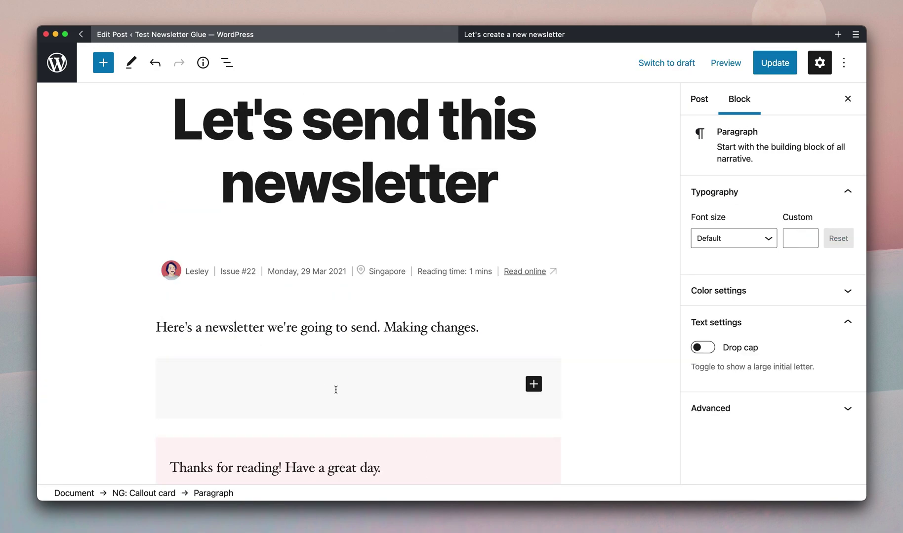
{"action": "type", "text": "Secret subscriber deal: 70% off using HELLOSUBS coupon code"}
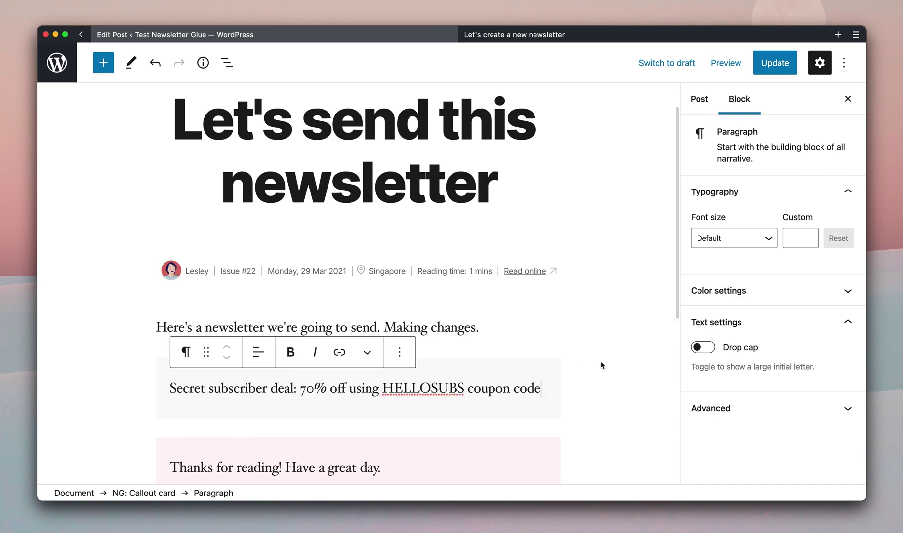
{"action": "scroll", "coordinate": [601, 367], "scroll_direction": "down", "scroll_amount": 2}
{"action": "left_click", "coordinate": [606, 370]}
{"action": "scroll", "coordinate": [606, 370], "scroll_direction": "down", "scroll_amount": 5}
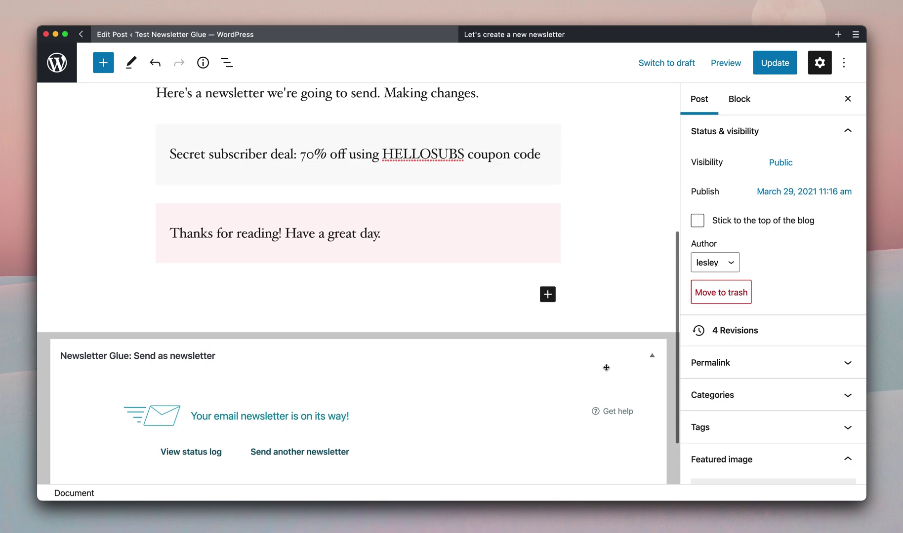
{"action": "scroll", "coordinate": [606, 367], "scroll_direction": "down", "scroll_amount": 2}
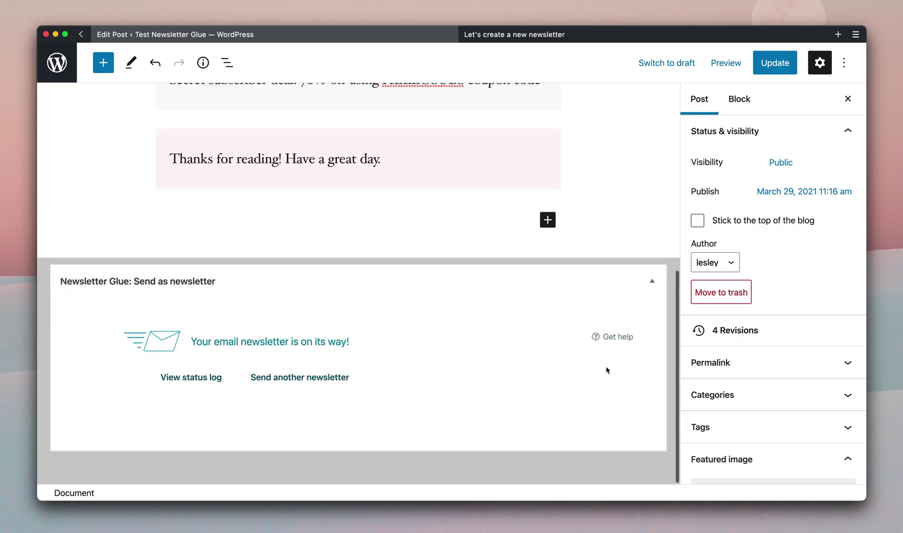
Step: Start another newsletter and add one subscriber segment alongside the Blog group
{"action": "left_click", "coordinate": [324, 382]}
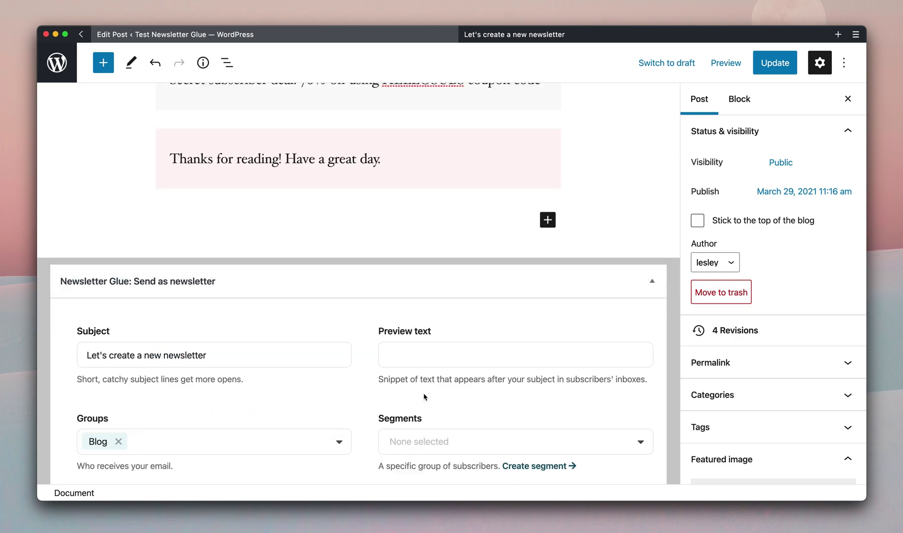
{"action": "scroll", "coordinate": [424, 341], "scroll_direction": "down", "scroll_amount": 2}
{"action": "left_click", "coordinate": [443, 352]}
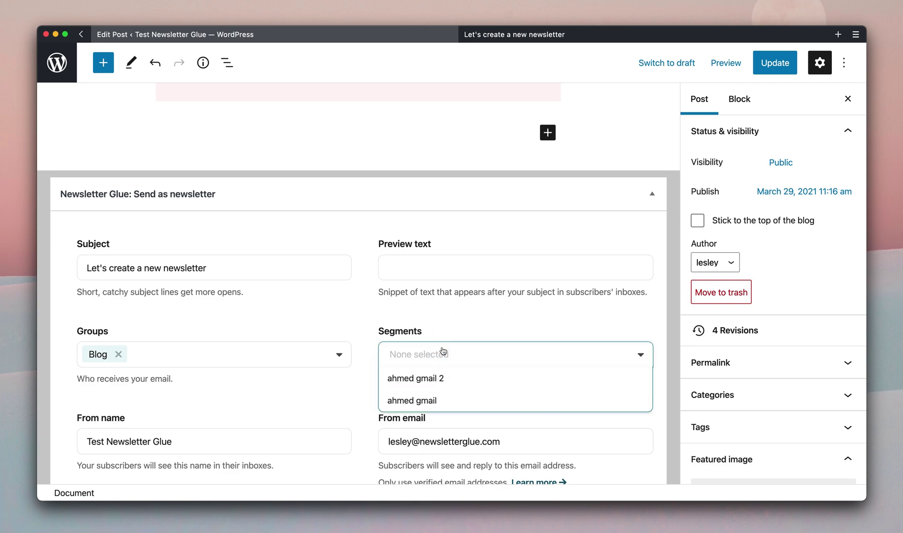
{"action": "left_click", "coordinate": [433, 402]}
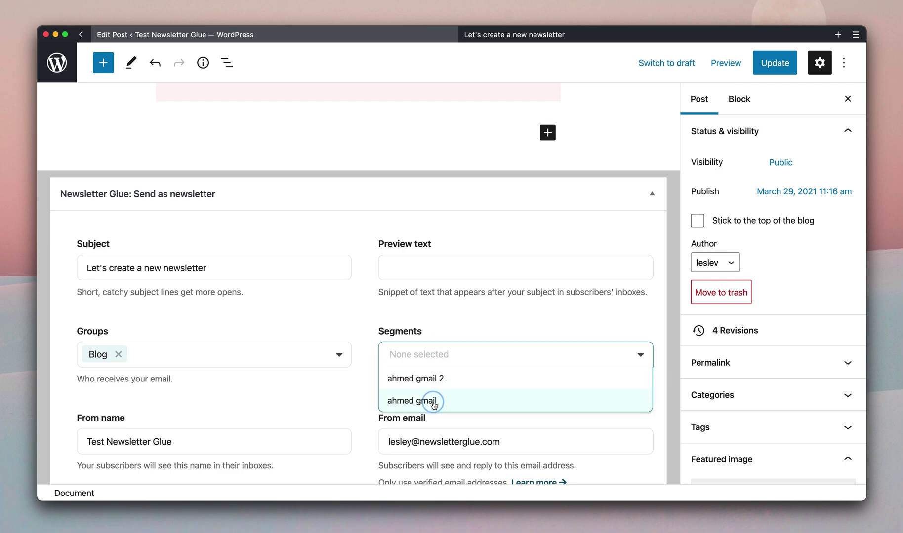
{"action": "left_click", "coordinate": [357, 389]}
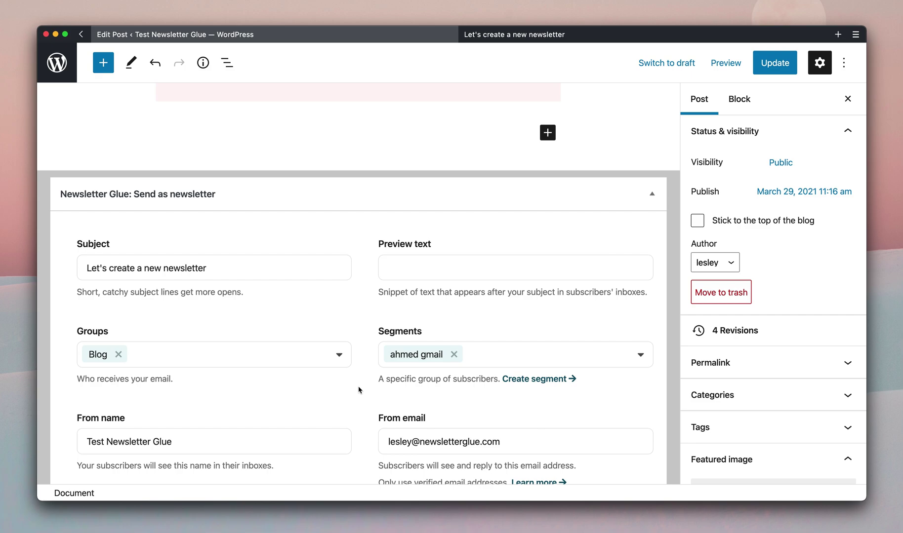
{"action": "scroll", "coordinate": [358, 391], "scroll_direction": "down", "scroll_amount": 15}
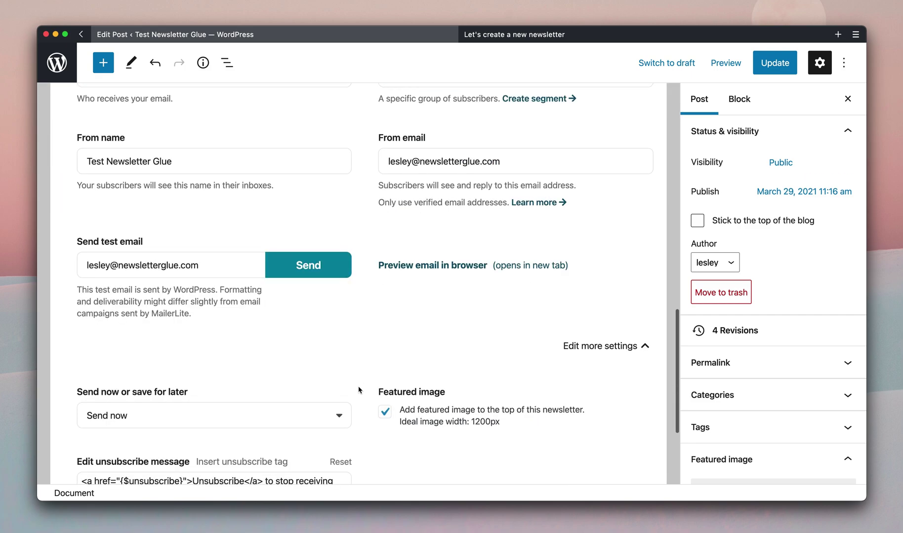
{"action": "scroll", "coordinate": [359, 390], "scroll_direction": "up", "scroll_amount": 14}
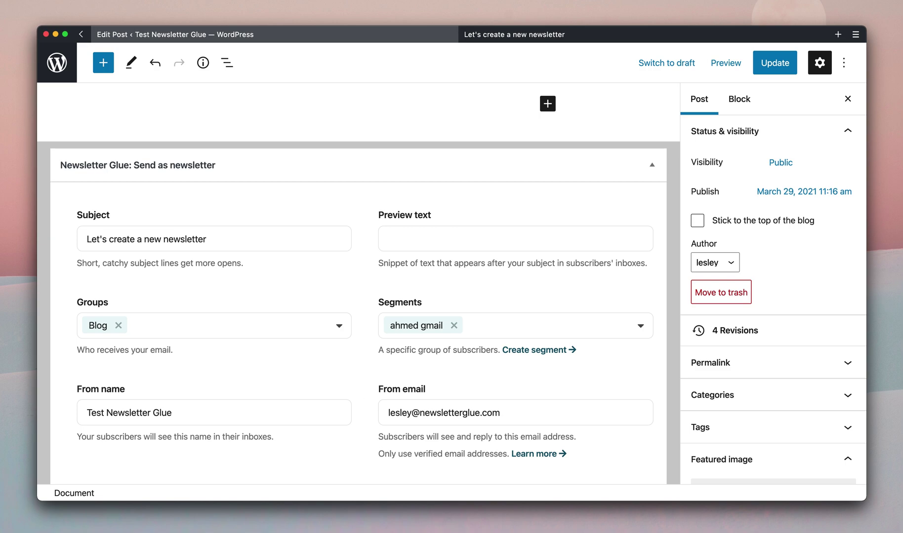
Step: Update the post to send the second newsletter and view it with the HELLOSUBS callout
{"action": "left_click", "coordinate": [725, 63]}
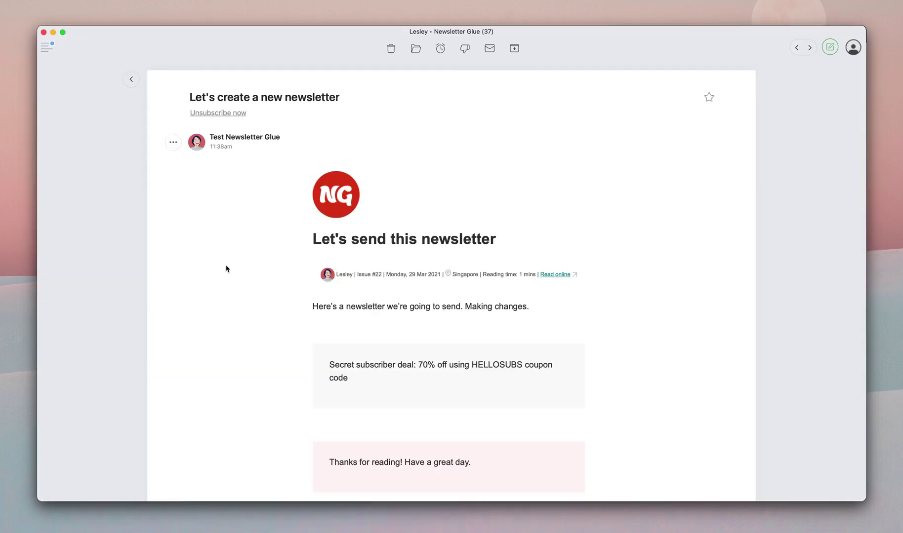
{"action": "scroll", "coordinate": [226, 269], "scroll_direction": "down", "scroll_amount": 4}
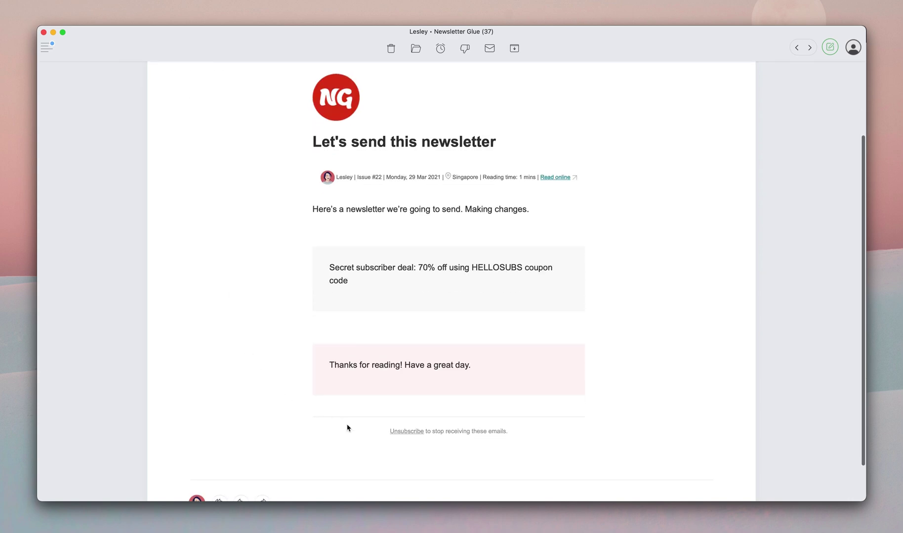